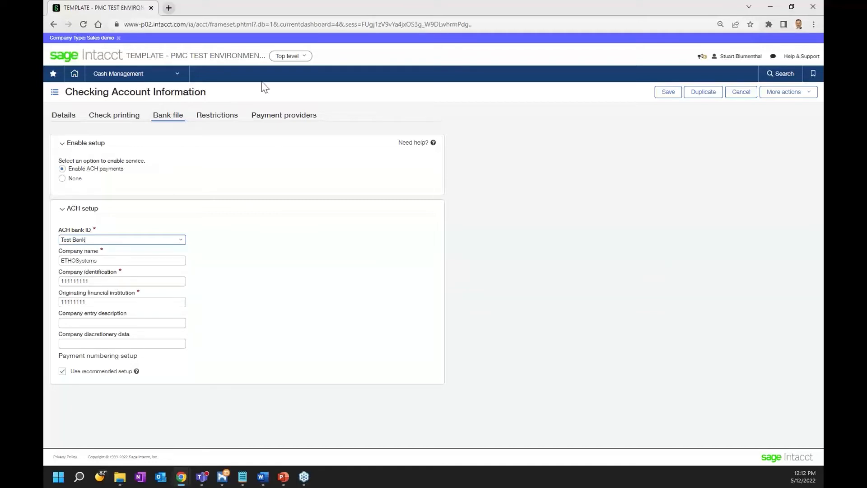
# Show slide 9 on configuring each vendor for ACH payments in PowerPoint and return to the Sage Intacct window
pyautogui.click(767, 5)
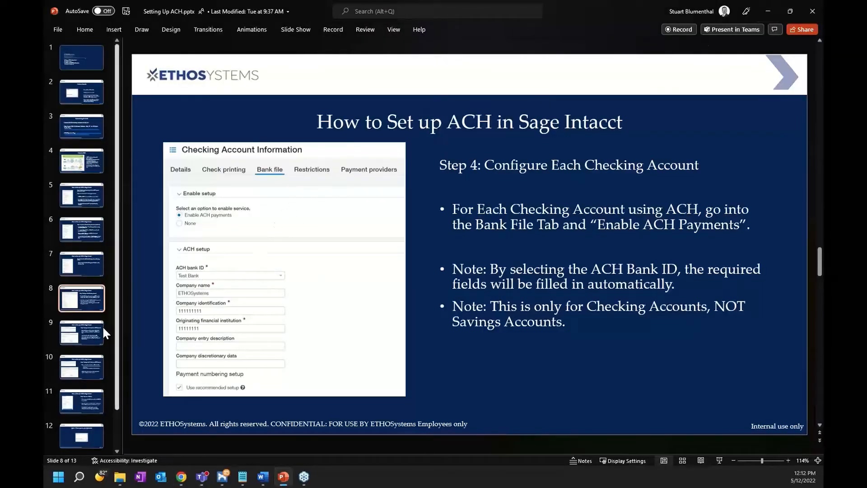
pyautogui.click(91, 333)
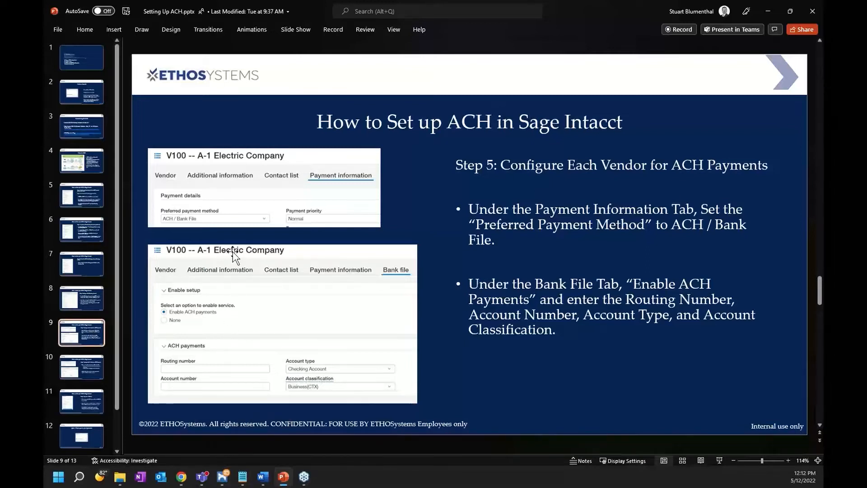
pyautogui.moveTo(181, 480)
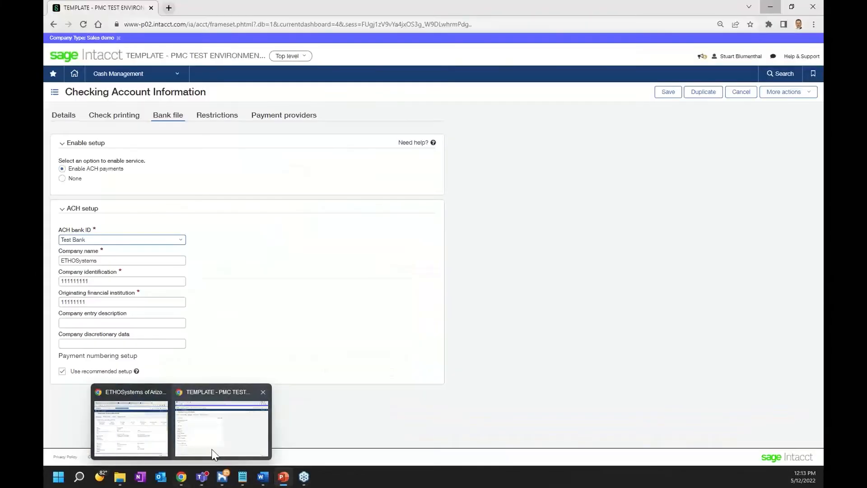
pyautogui.click(207, 402)
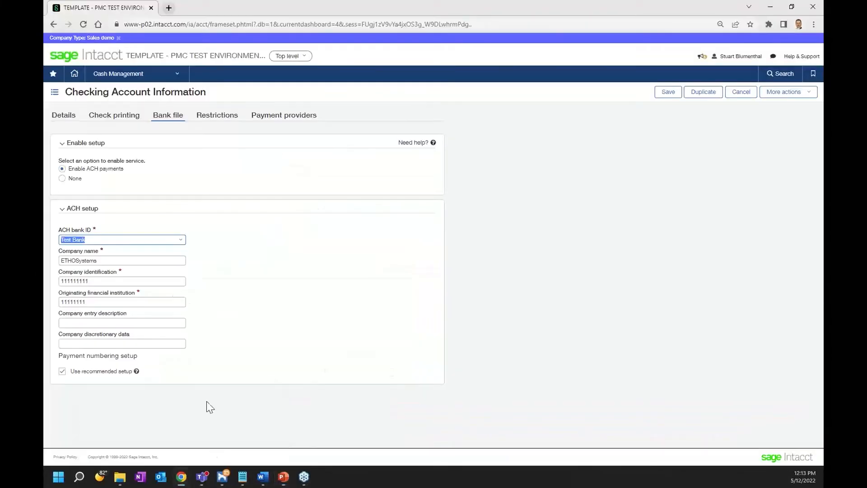
# Leave the checking account without saving and open vendor V100, A-1 Electric Company, for editing from the Accounts Payable vendors
pyautogui.click(142, 75)
pyautogui.click(138, 118)
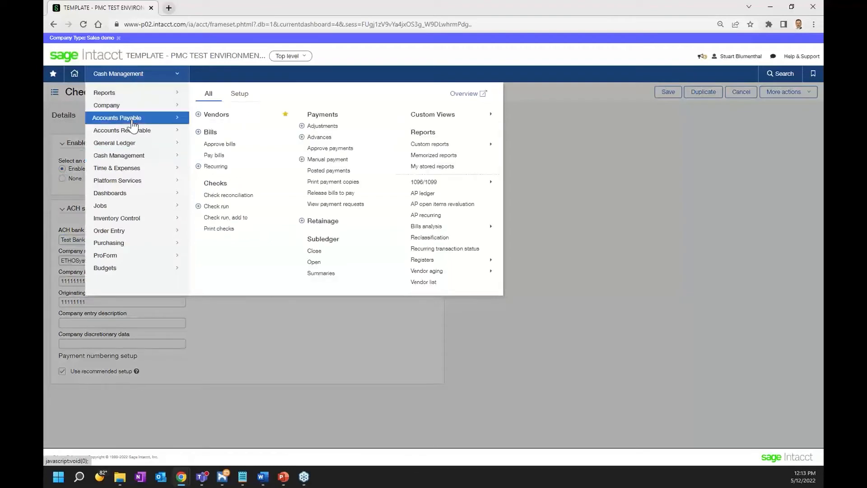
pyautogui.click(218, 116)
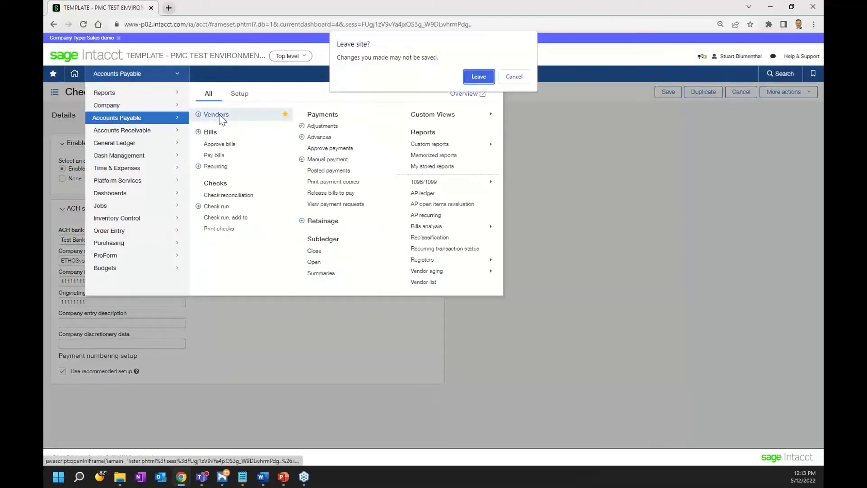
pyautogui.click(483, 79)
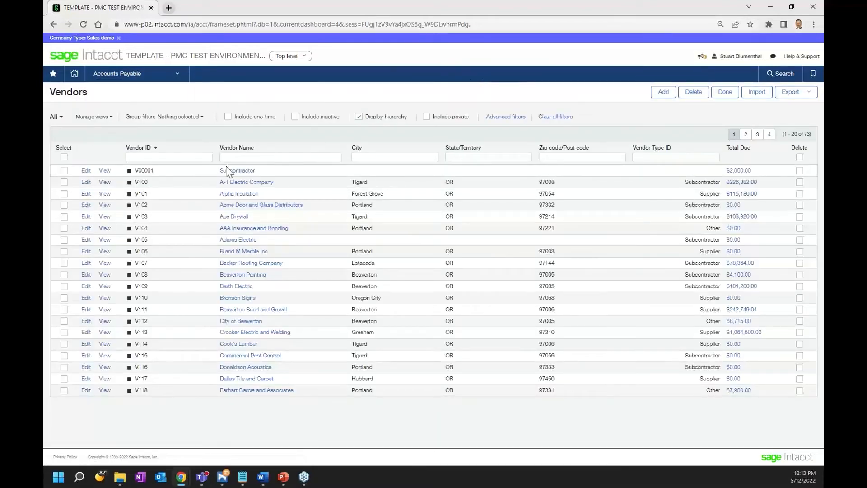
pyautogui.click(85, 182)
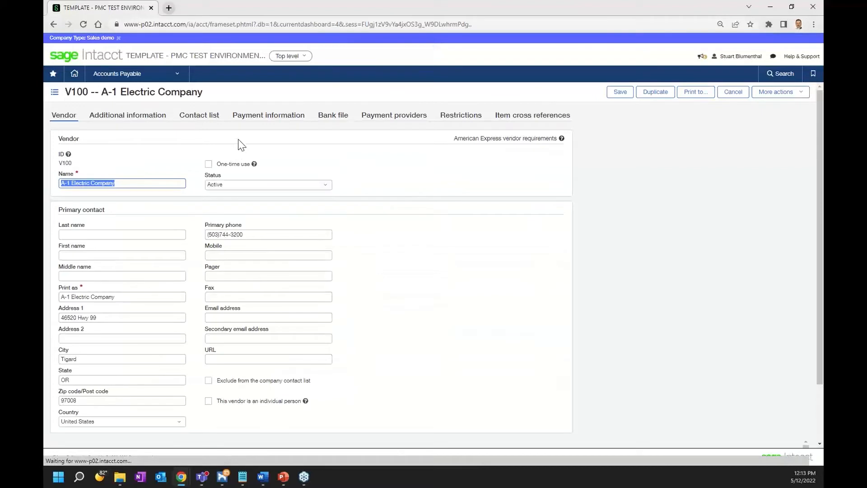
# Set the vendor's preferred payment method to ACH / Bank File and enable ACH payments in its bank file setup
pyautogui.click(237, 120)
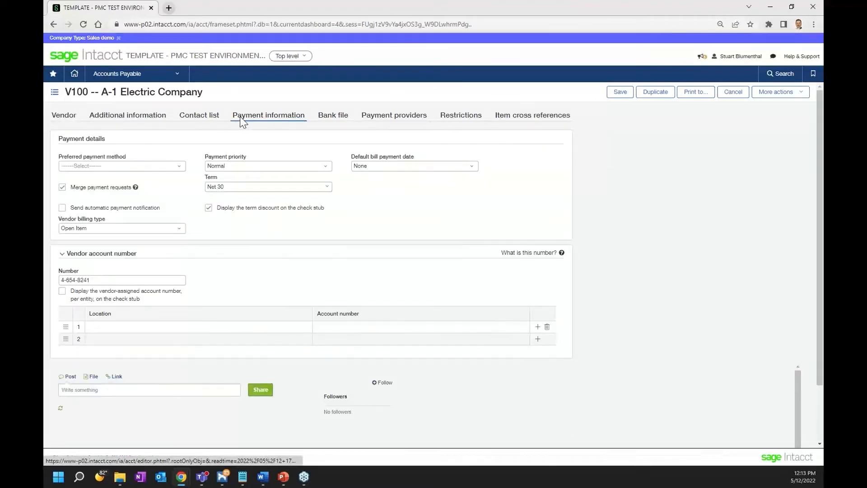
pyautogui.click(180, 166)
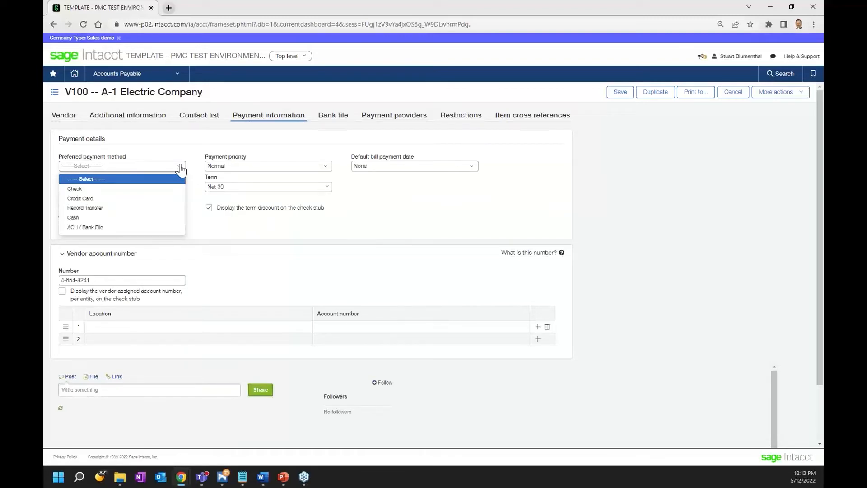
pyautogui.click(136, 228)
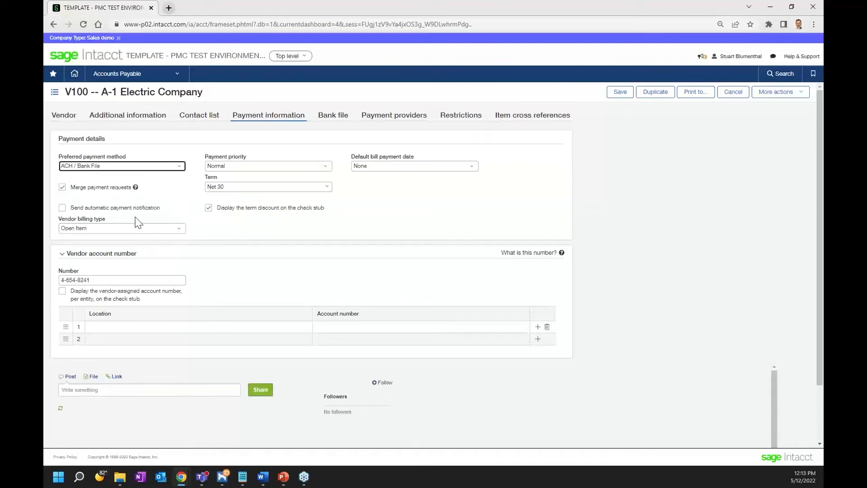
pyautogui.click(338, 119)
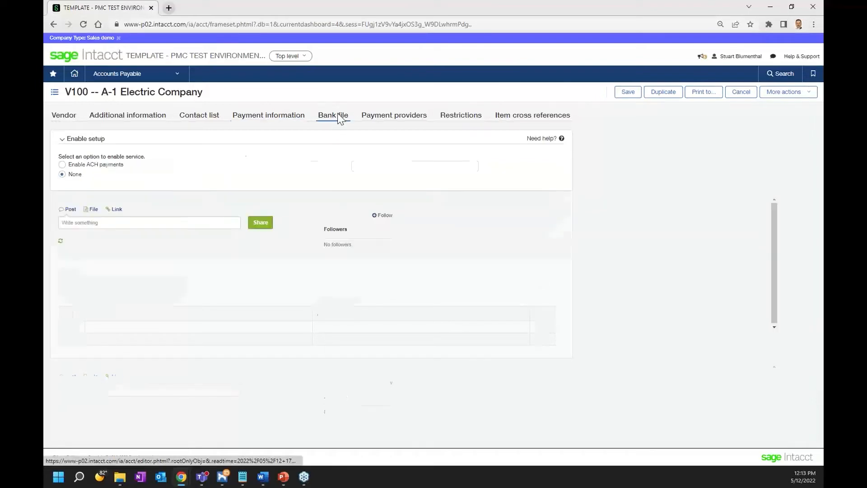
pyautogui.click(94, 166)
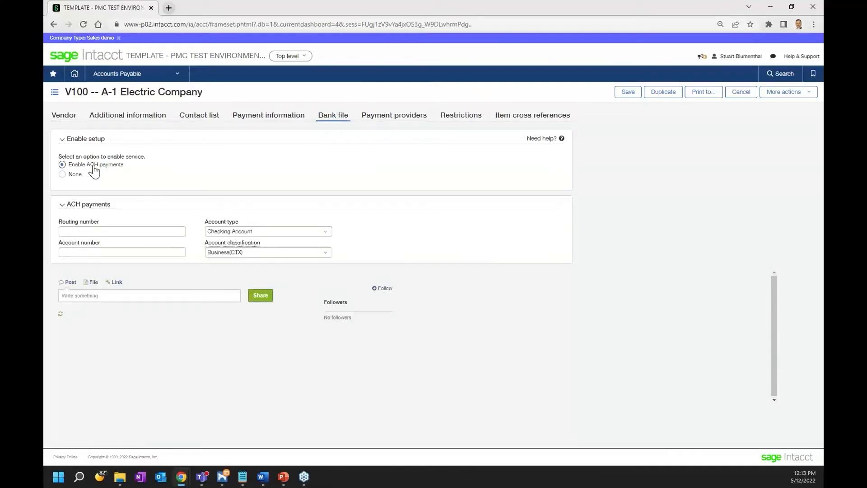
# Go through the vendor's ACH routing and account number fields and the available account type and account classification options
pyautogui.click(72, 232)
pyautogui.click(74, 253)
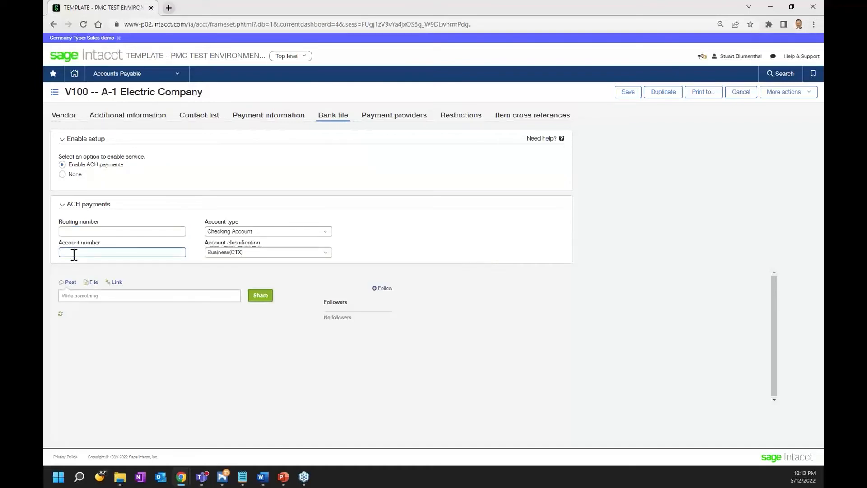
pyautogui.click(331, 233)
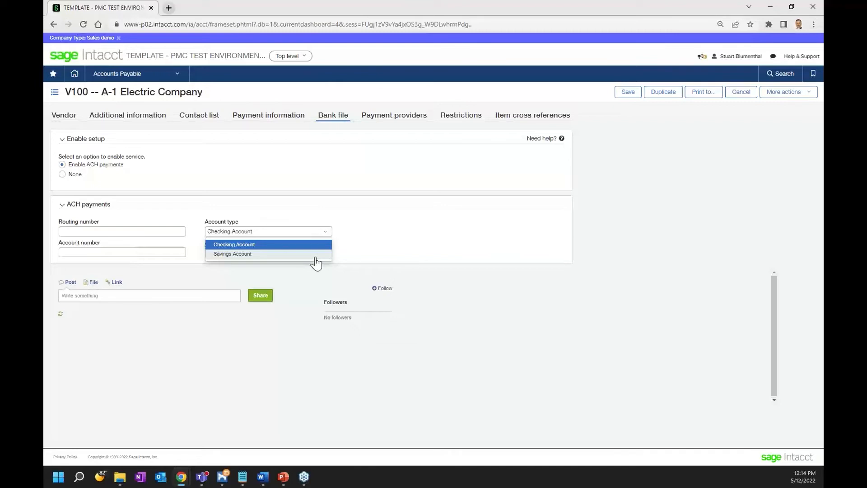
pyautogui.click(415, 221)
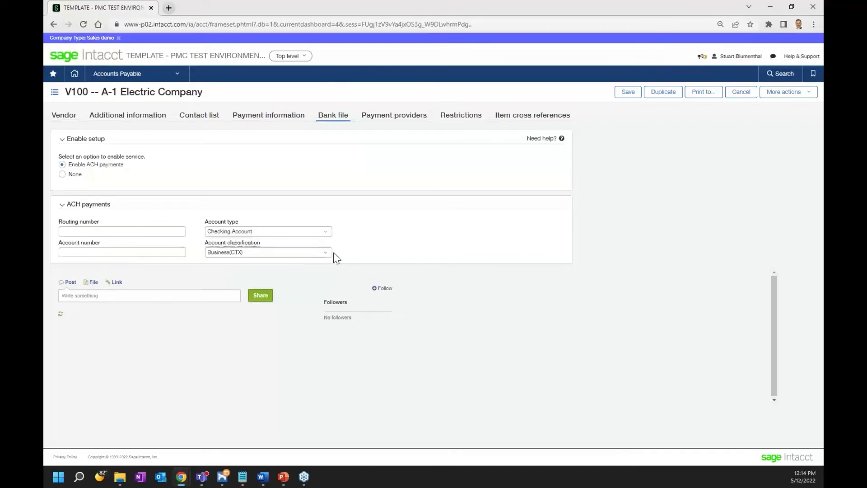
pyautogui.click(328, 254)
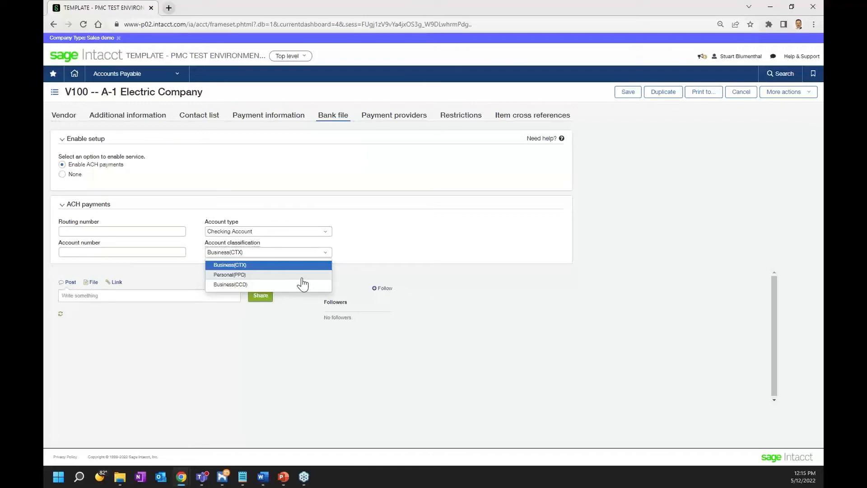
# Switch to PowerPoint and show slide 10 on the account classification options for vendor ACH payments
pyautogui.moveTo(181, 477)
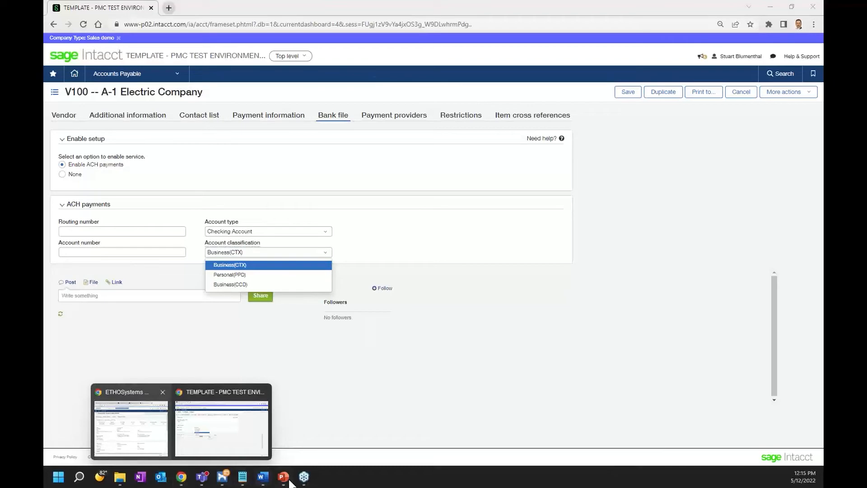
pyautogui.click(285, 478)
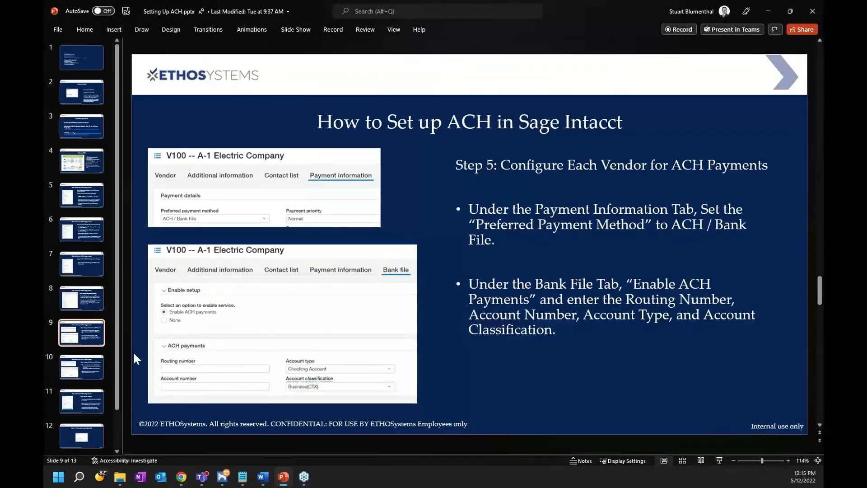
pyautogui.click(99, 368)
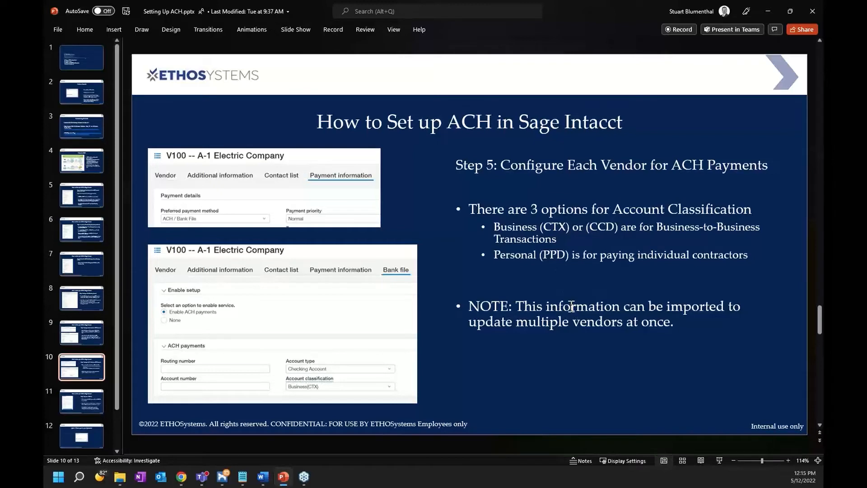
# Return to Sage Intacct, leave the vendor record without saving, and show the export formats for the Vendors list
pyautogui.click(768, 12)
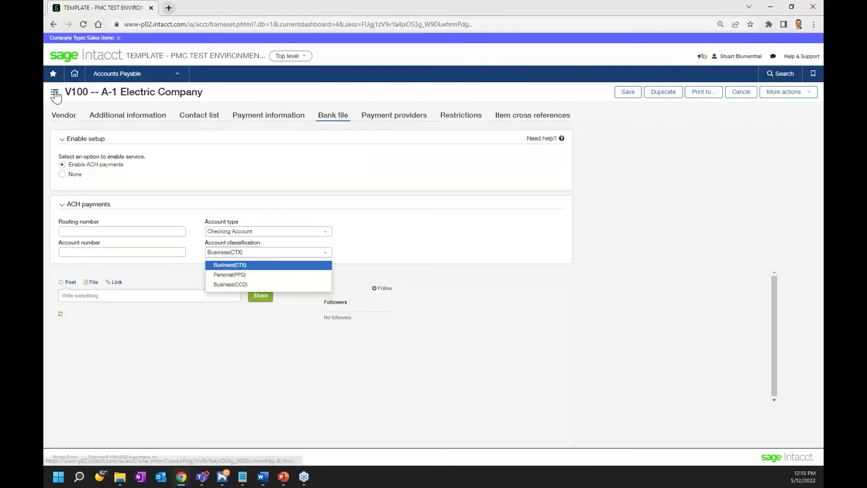
pyautogui.click(54, 93)
pyautogui.click(480, 77)
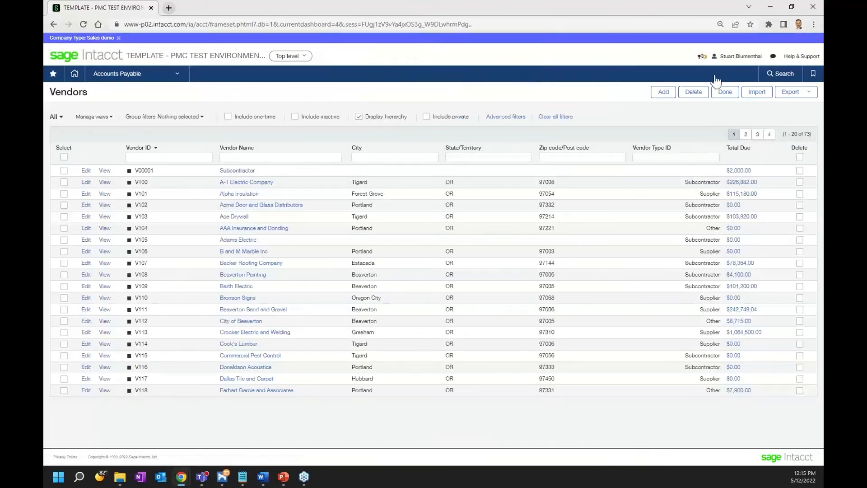
pyautogui.click(792, 93)
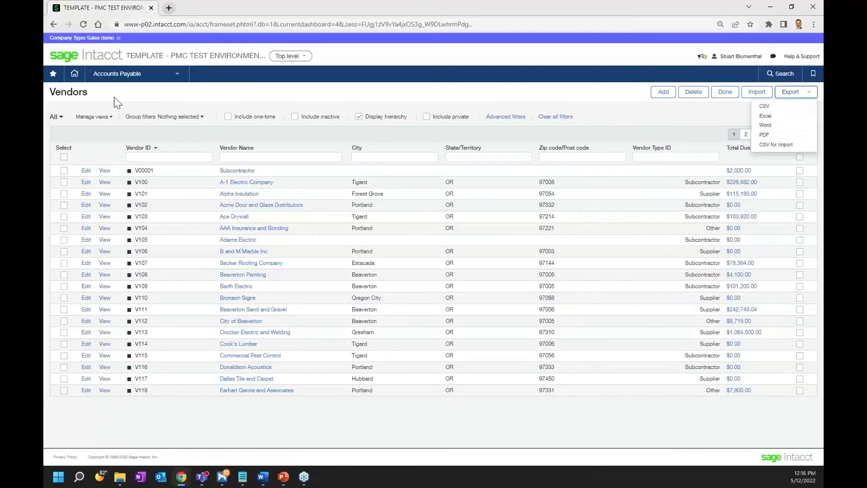
# Open the Accounts Receivable Customers list and show its export formats
pyautogui.click(135, 75)
pyautogui.moveTo(167, 134)
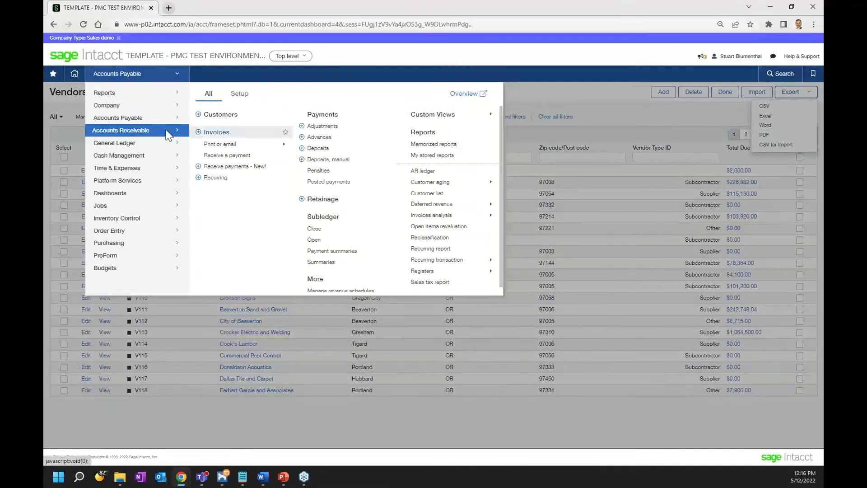
pyautogui.click(238, 115)
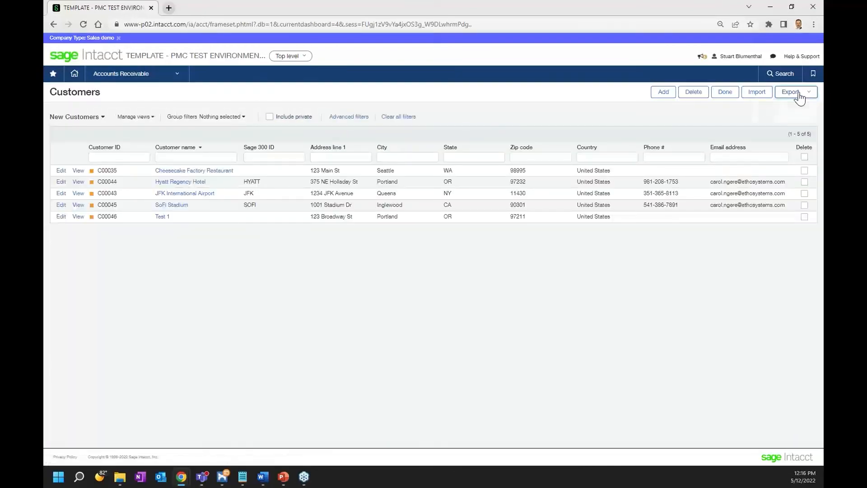
pyautogui.click(798, 94)
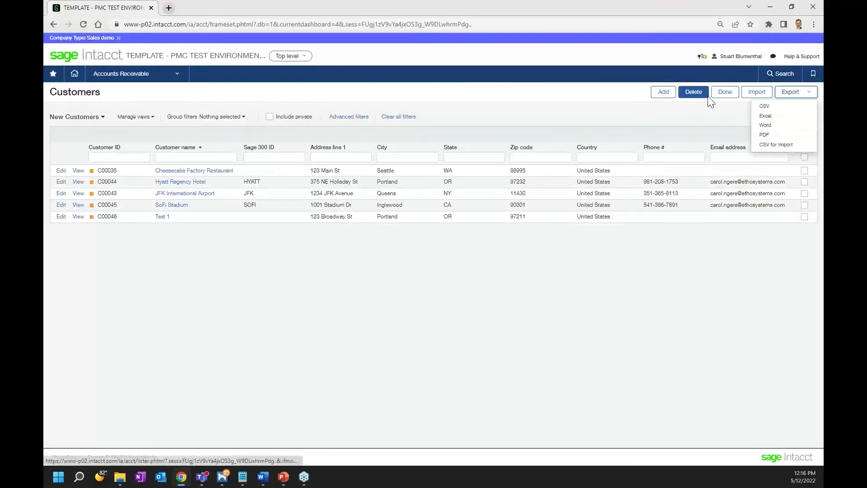
# Open the Jobs list and show its export formats
pyautogui.click(120, 76)
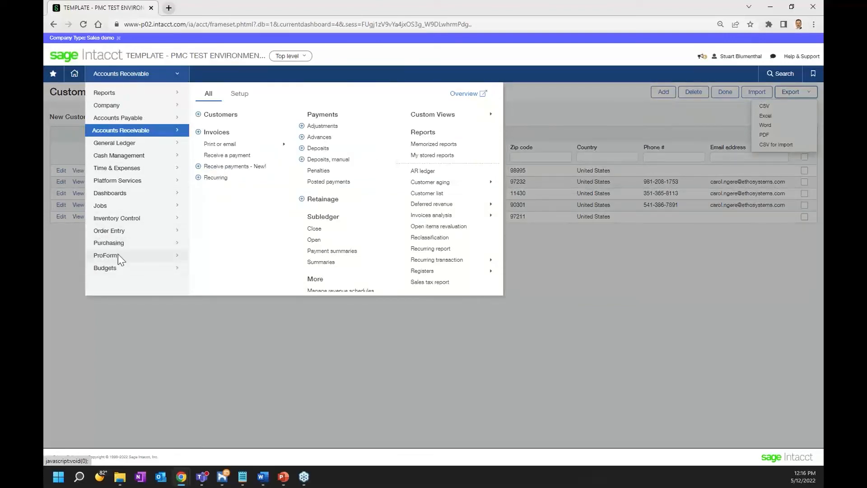
pyautogui.click(120, 207)
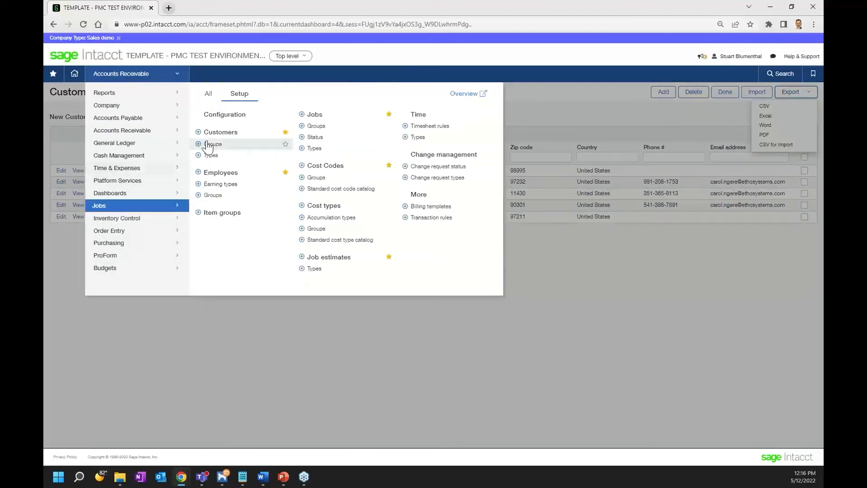
pyautogui.click(209, 94)
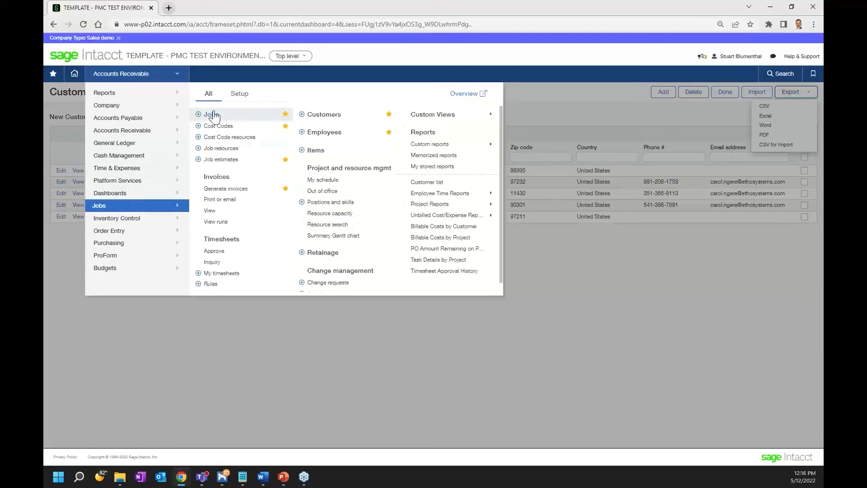
pyautogui.click(212, 114)
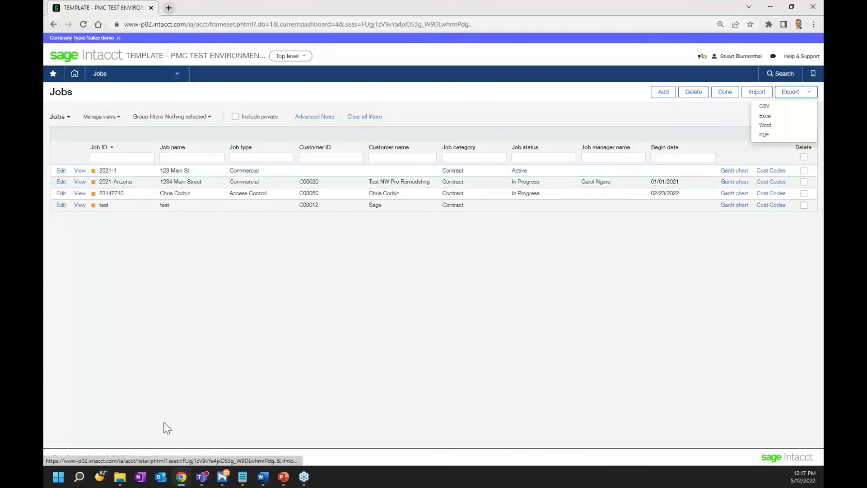
# Switch to PowerPoint and show slide 11 on generating a test ACH file
pyautogui.click(283, 477)
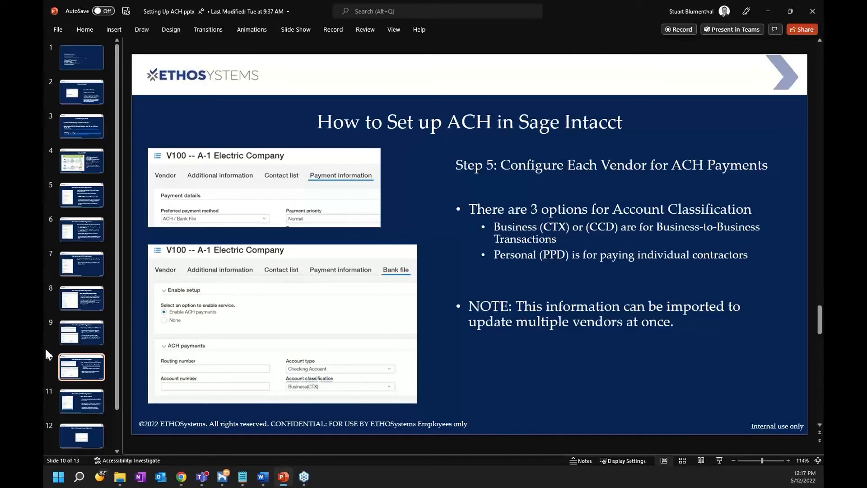
pyautogui.click(79, 391)
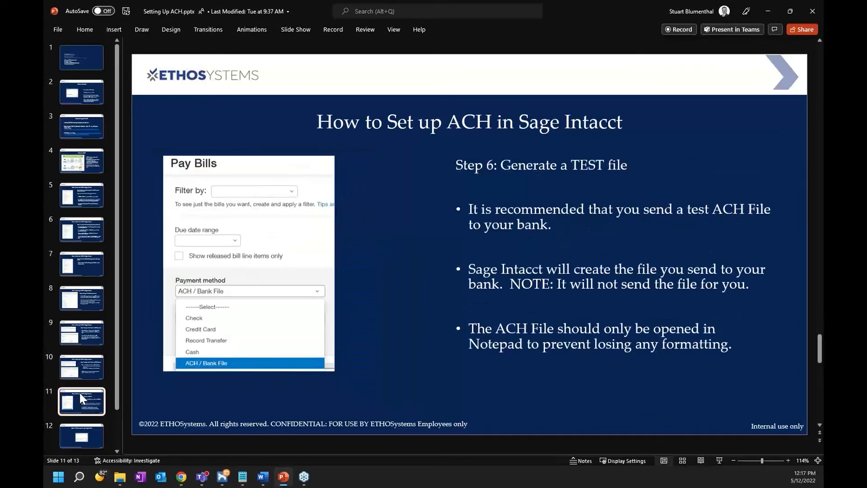